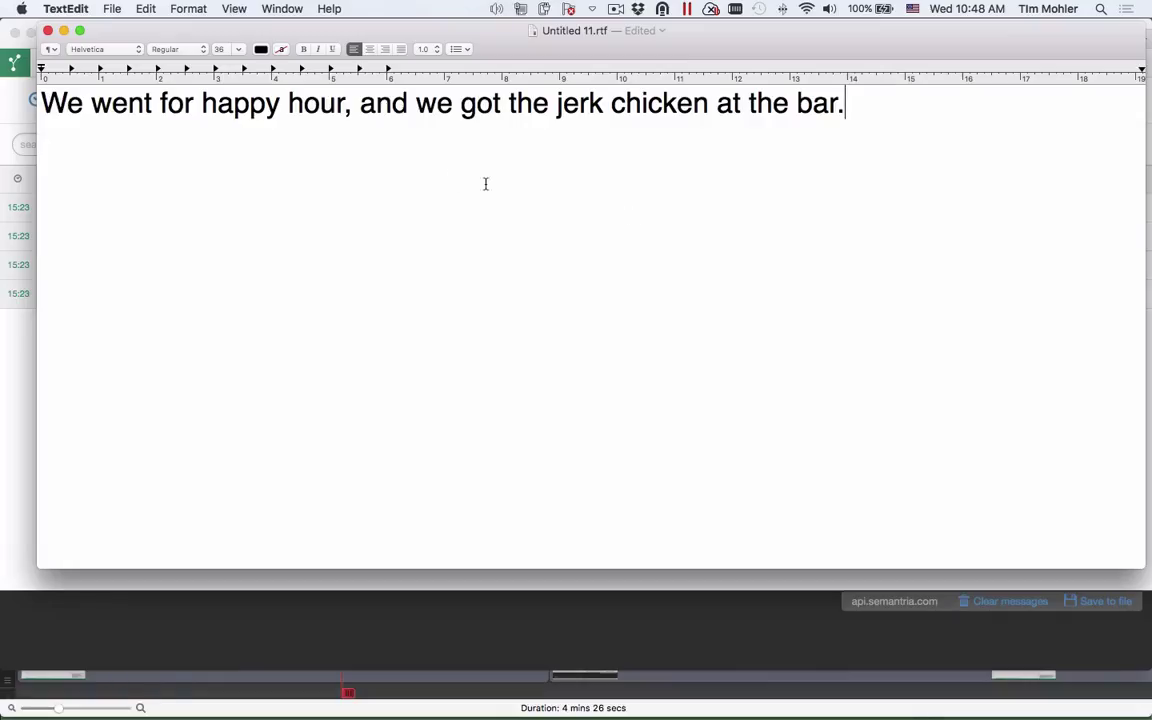
Step: Highlight 'happy hour' and then 'jerk chicken' in the TextEdit sentence, clearing each selection
left_click_drag(201, 103, 345, 104)
left_click(557, 104)
left_click_drag(557, 104, 703, 109)
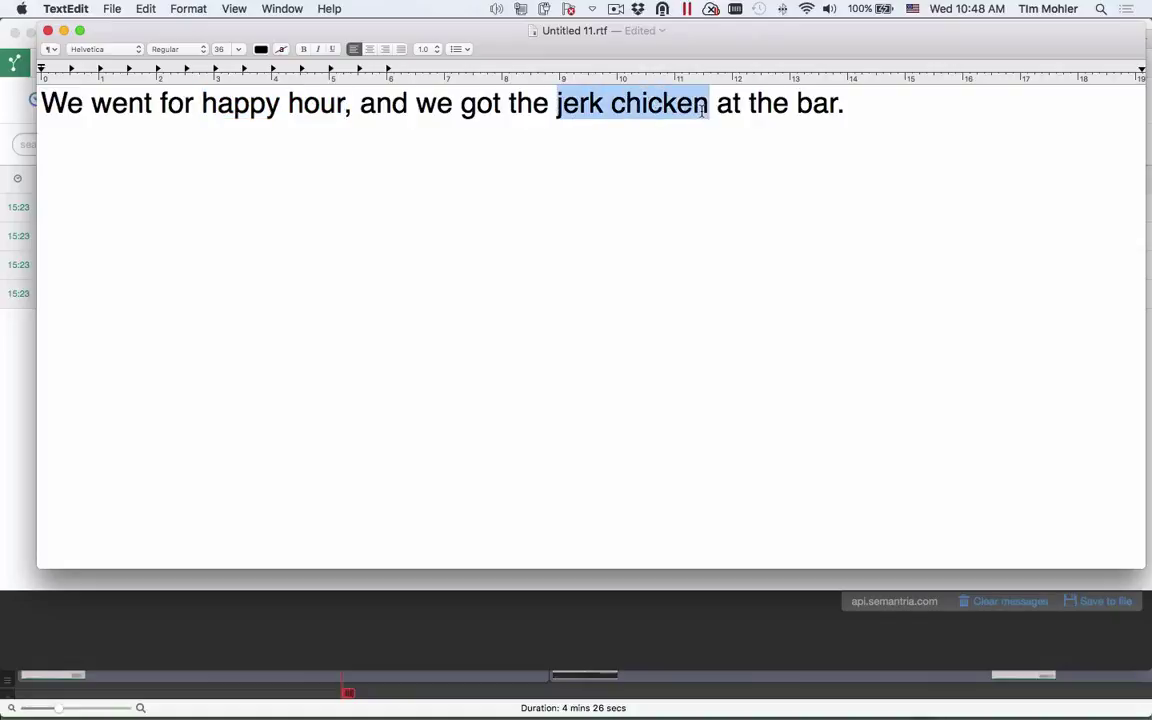
left_click(703, 109)
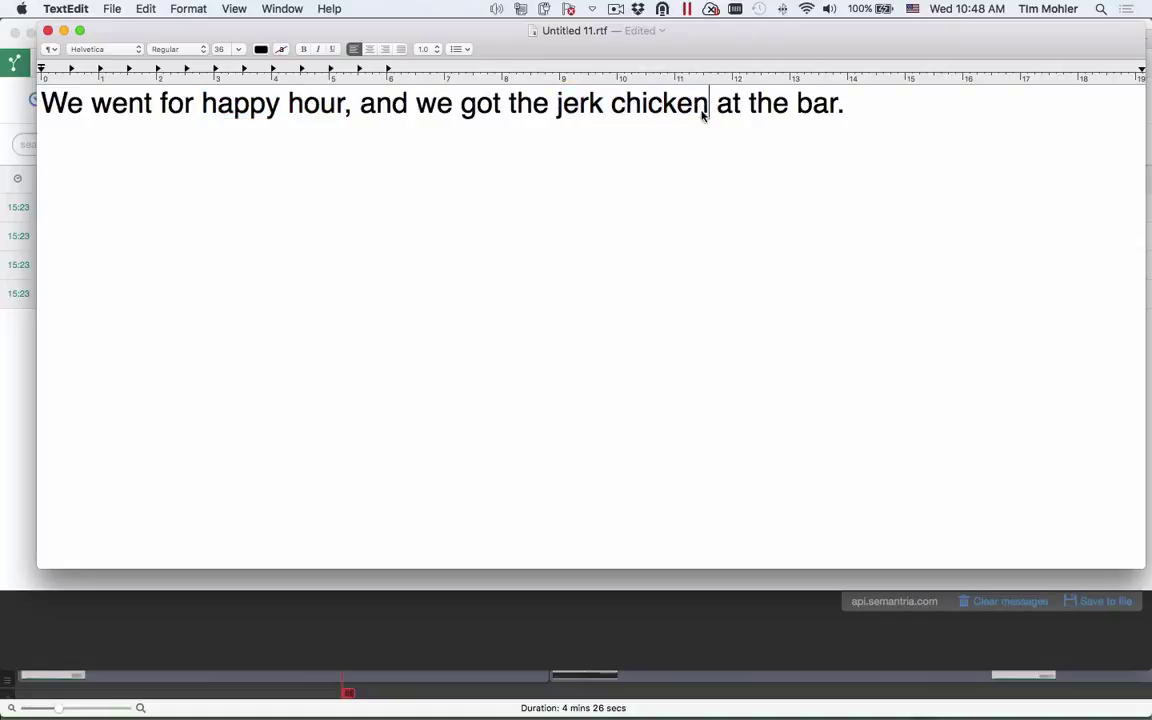
Step: Bring the Semantria phrase list forward, then switch to Excel's query-category polarity chart
left_click(11, 379)
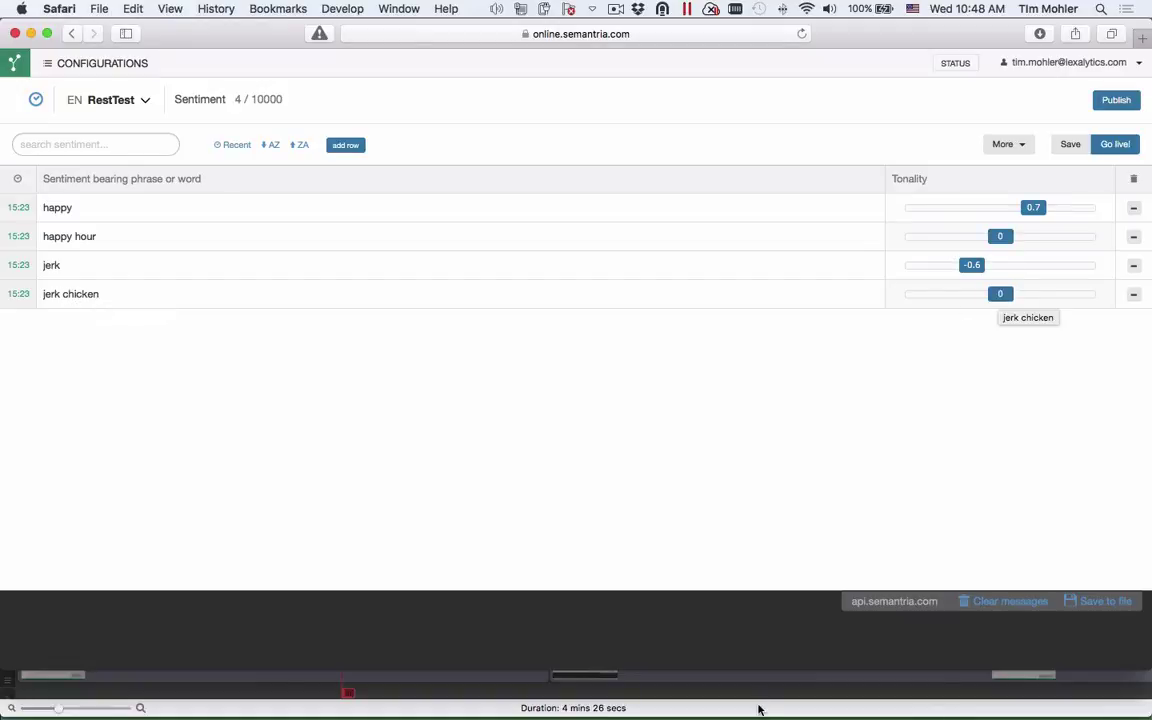
mouse_move(827, 705)
left_click(881, 697)
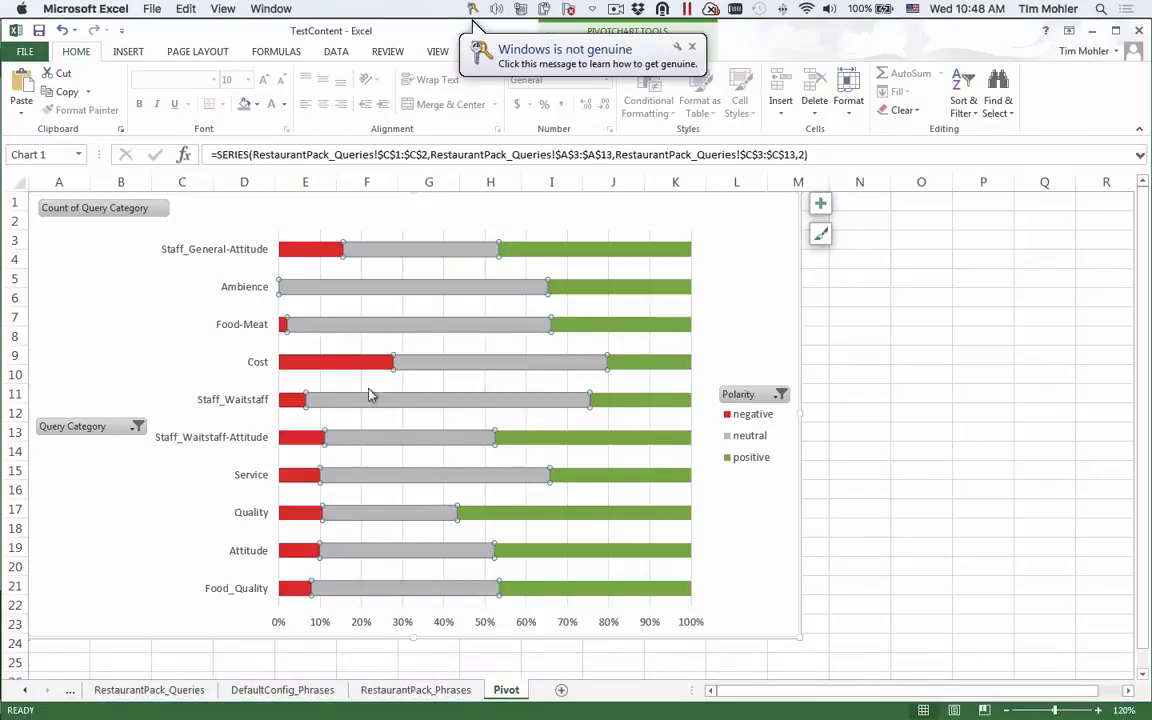
Step: Switch Excel to the hotel content workbook from the Window menu
left_click(255, 9)
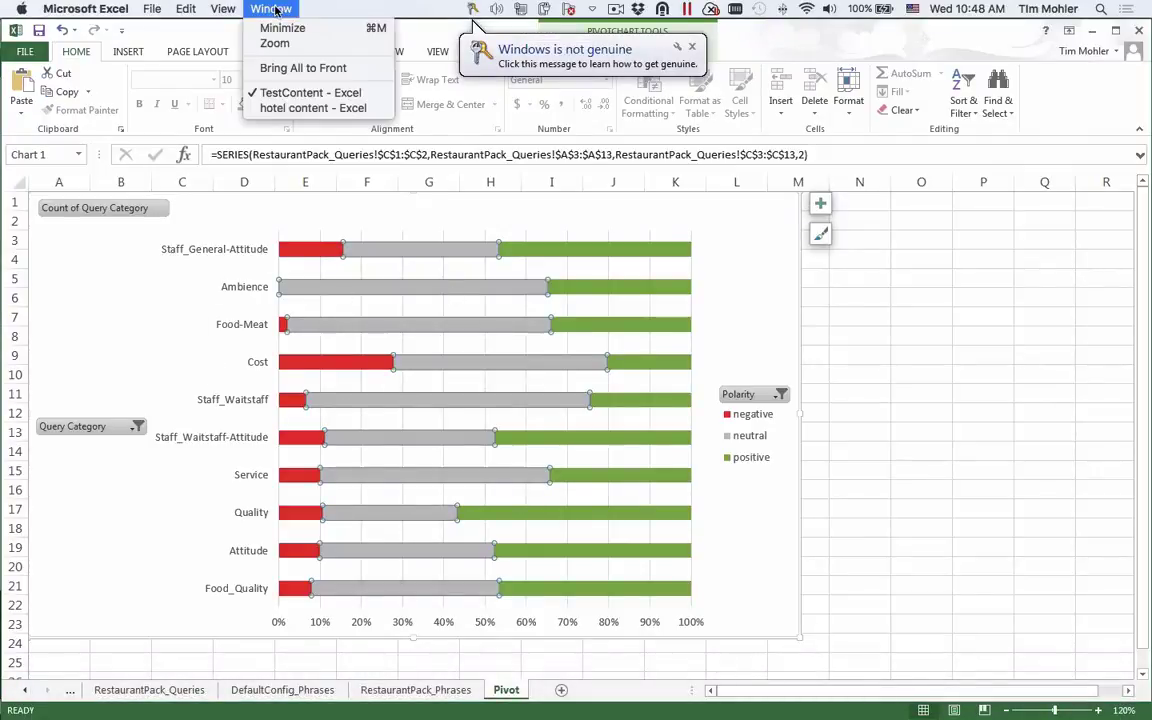
left_click(278, 113)
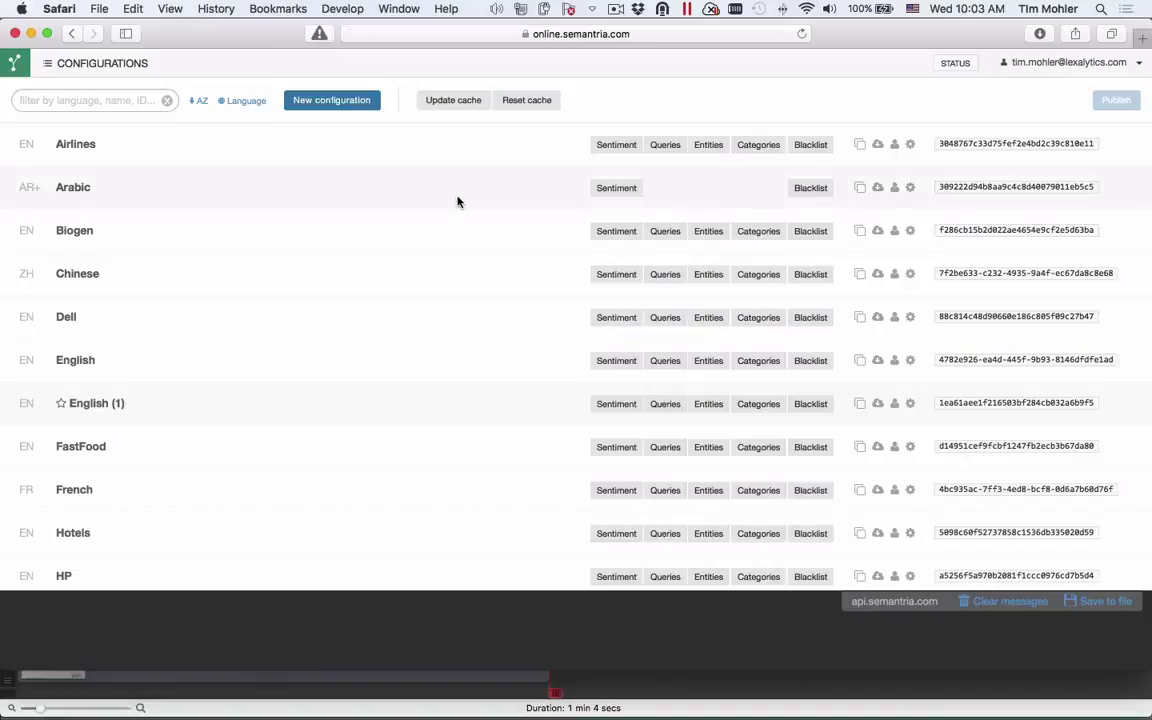
Step: Start a from-scratch configuration named 'My Hotel Packs' with Customer support & survey verbatims content
left_click(329, 103)
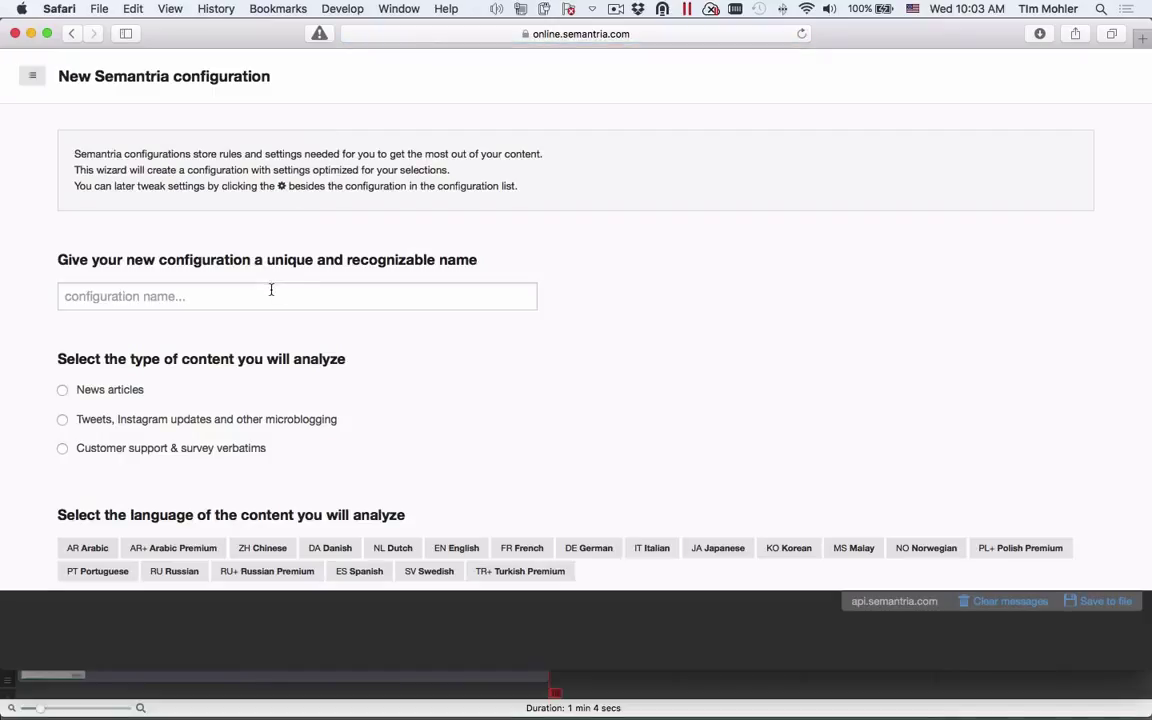
left_click(271, 290)
type("My Ho")
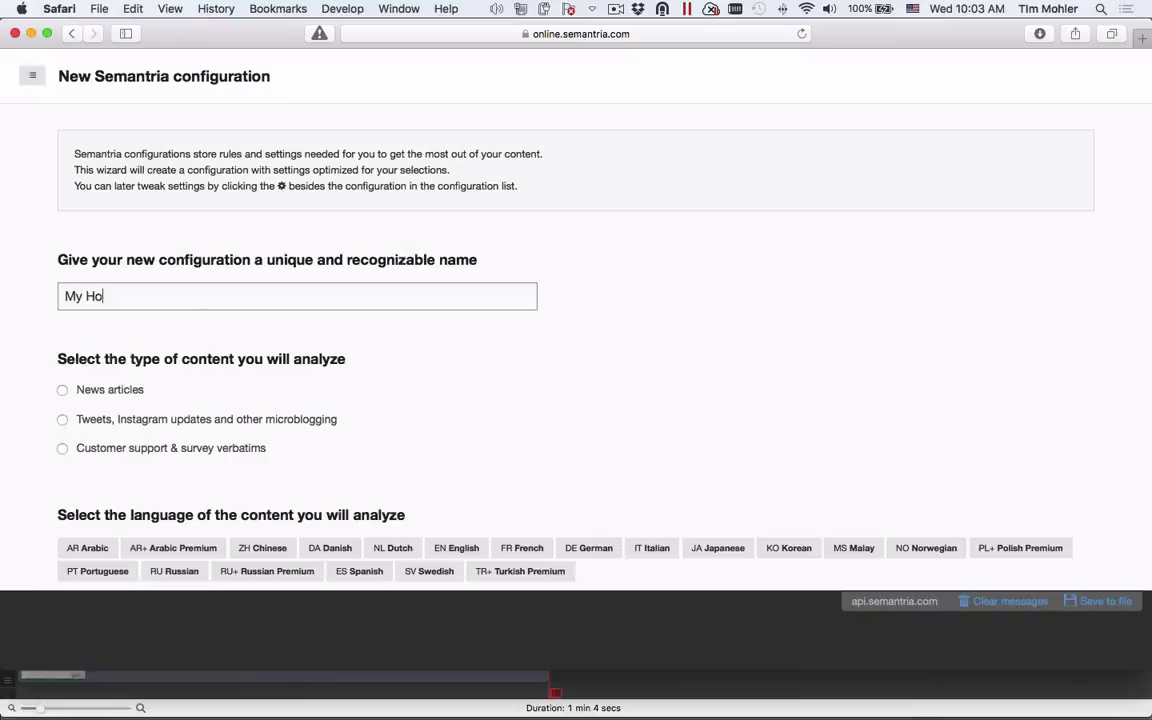
type("tel Packs")
scroll(153, 437, "down", 5)
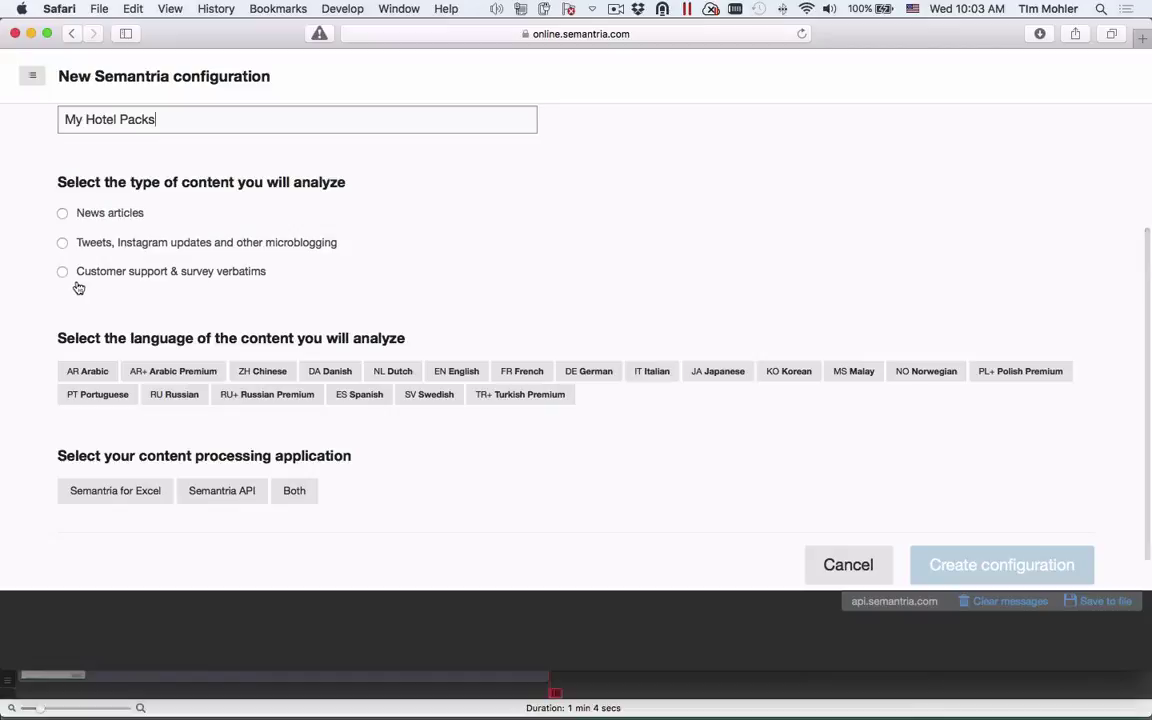
left_click(63, 272)
scroll(319, 293, "down", 2)
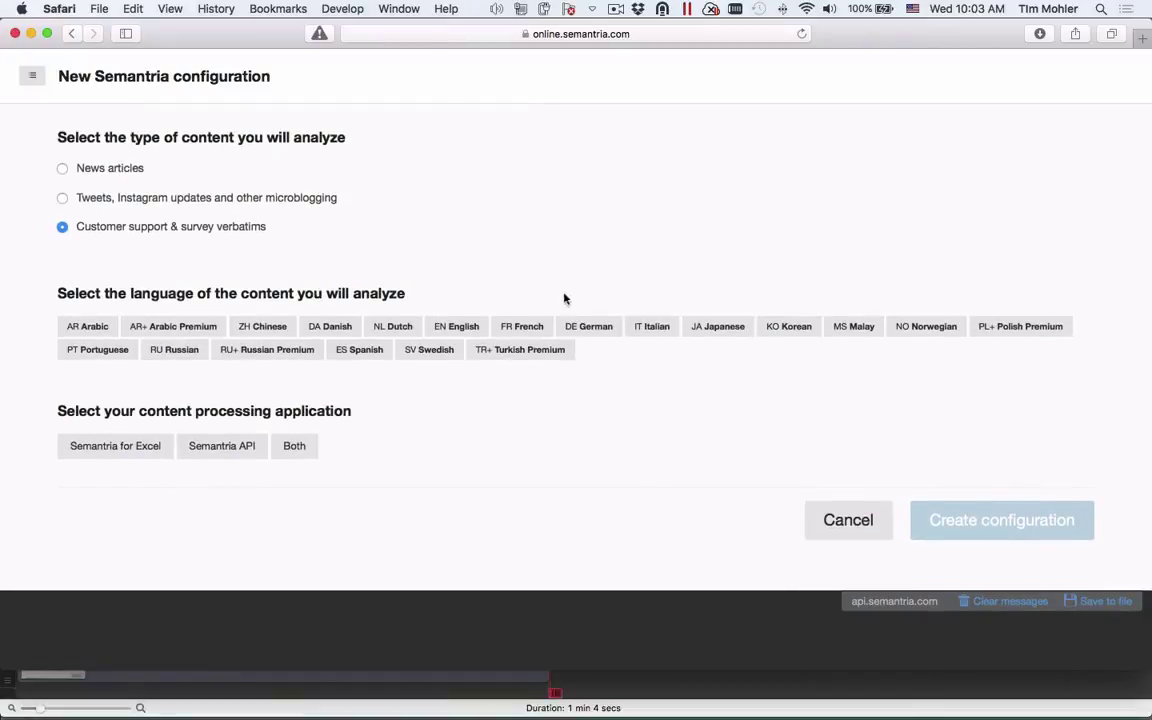
Step: Pick English, Hospitality / Restaurants / VOC 1.0 tuning and Semantria for Excel, then cancel the draft
left_click(455, 328)
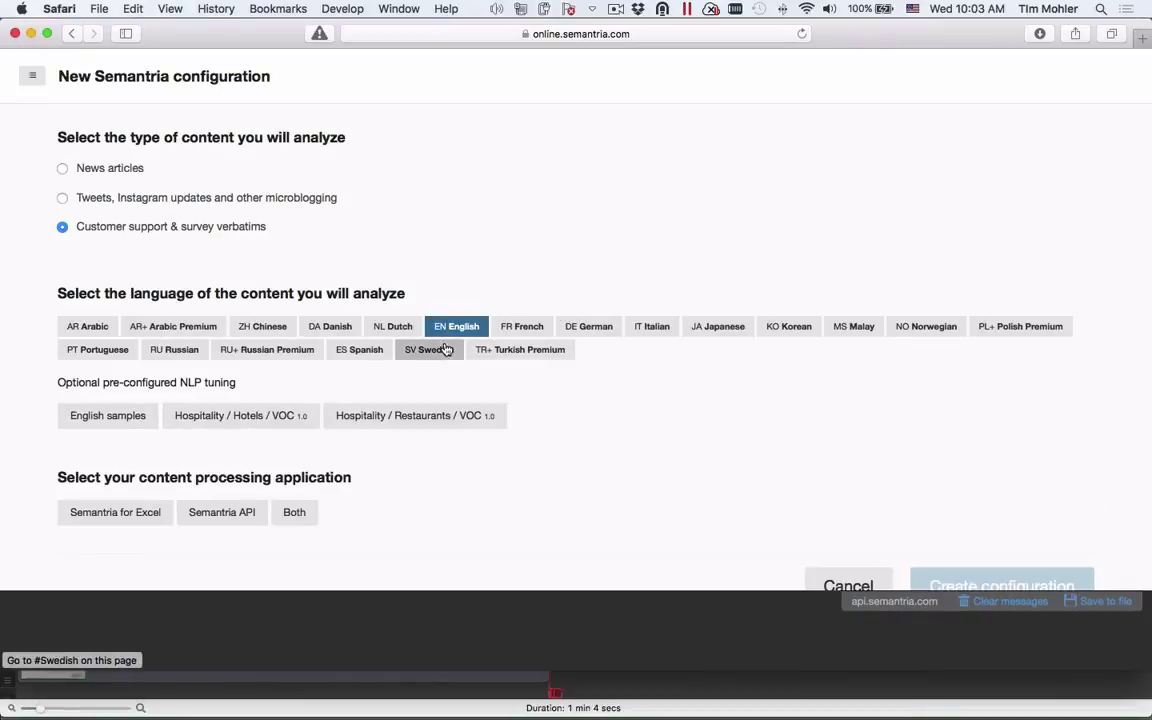
left_click(427, 428)
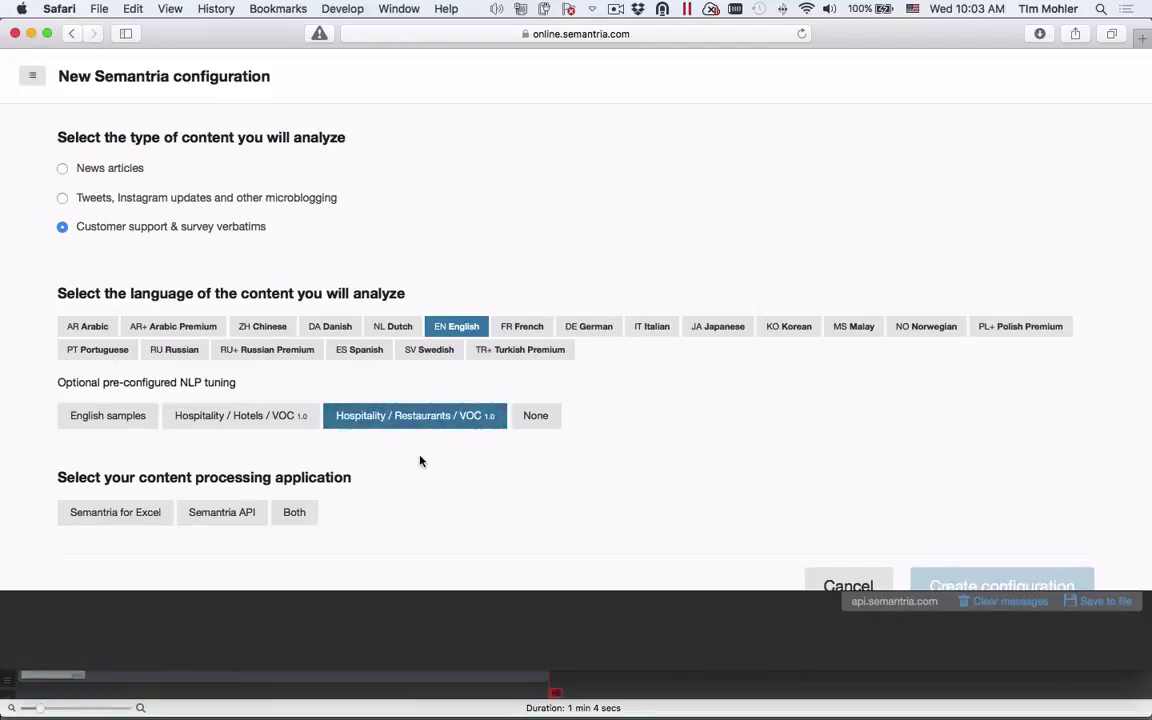
scroll(421, 452, "down", 2)
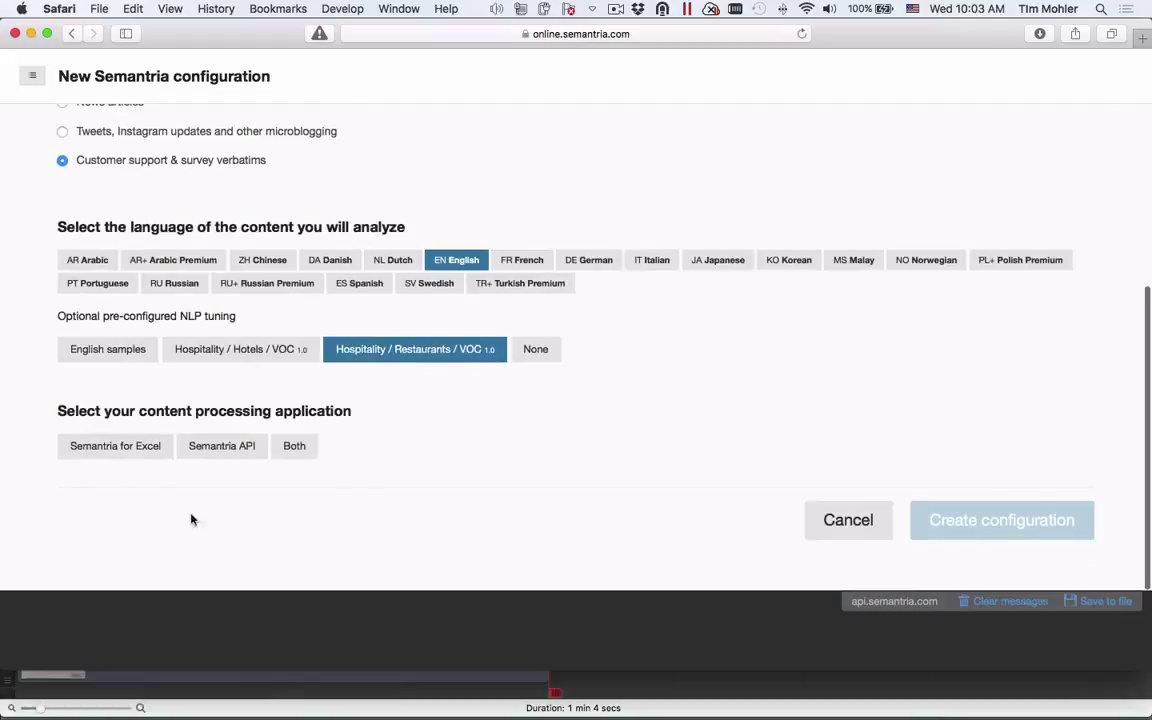
left_click(97, 454)
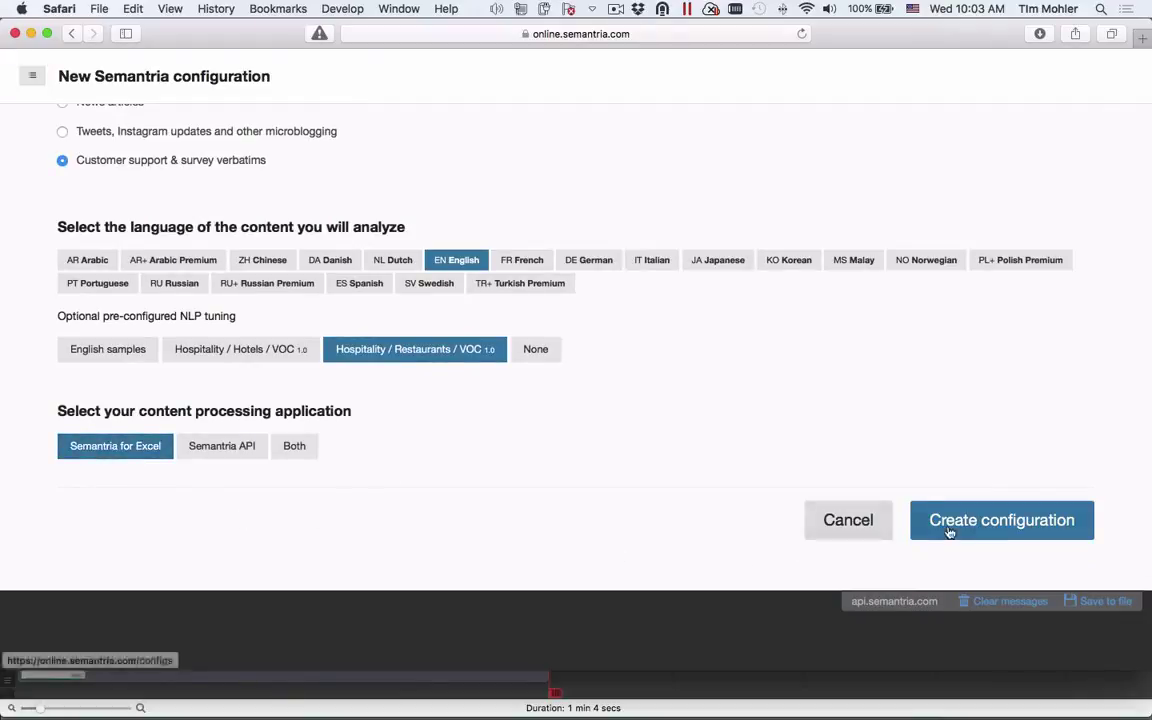
left_click(860, 523)
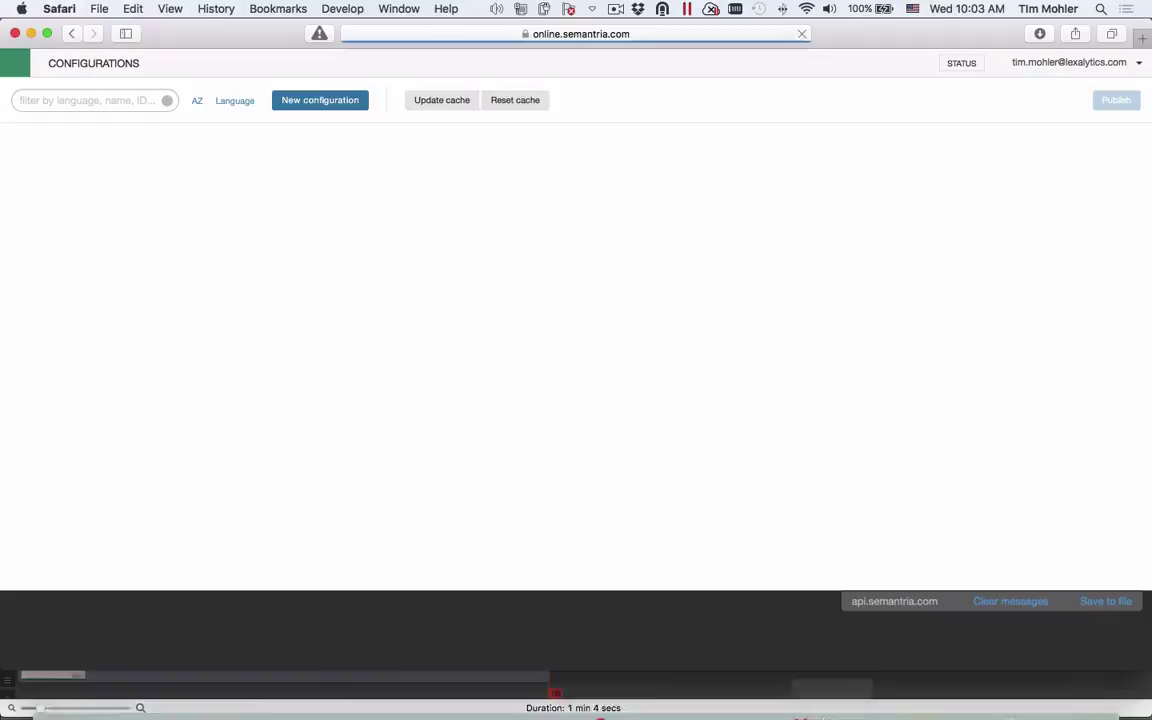
Step: Return to Excel's TestContent workbook on the DefaultConfig_Queries sheet
mouse_move(829, 700)
left_click(907, 698)
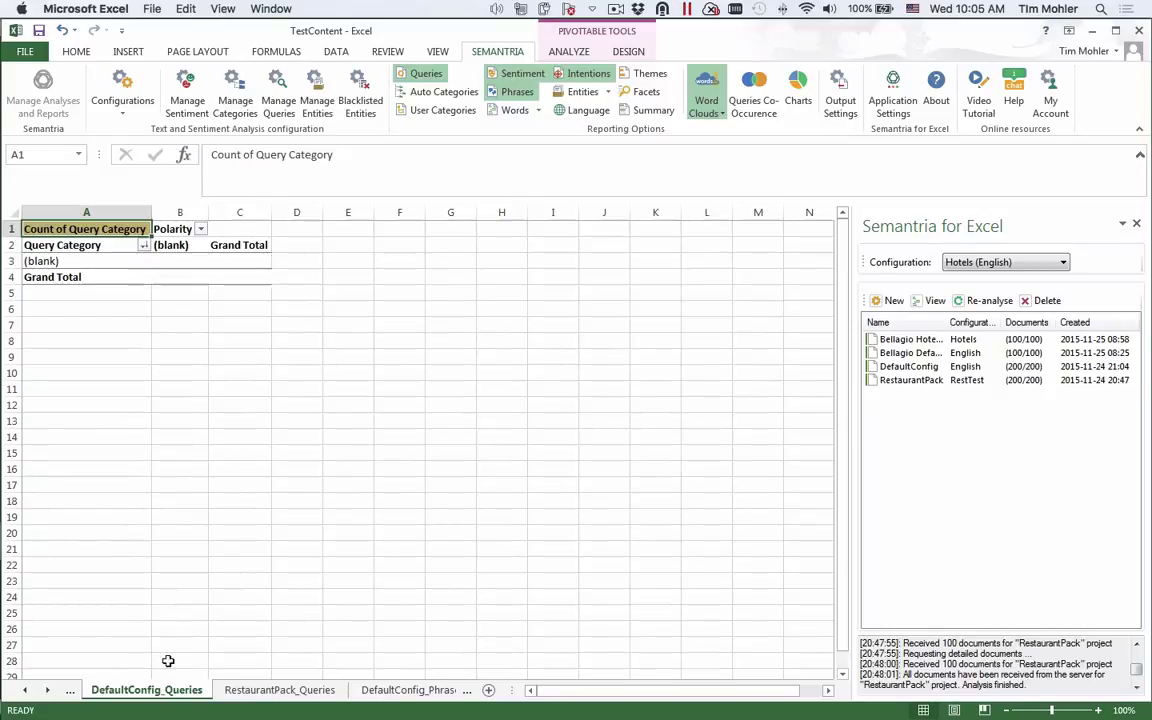
Step: View the RestaurantPack_Queries pivot, led by Food_Quality with 393 mentions, beside its word cloud
left_click(270, 692)
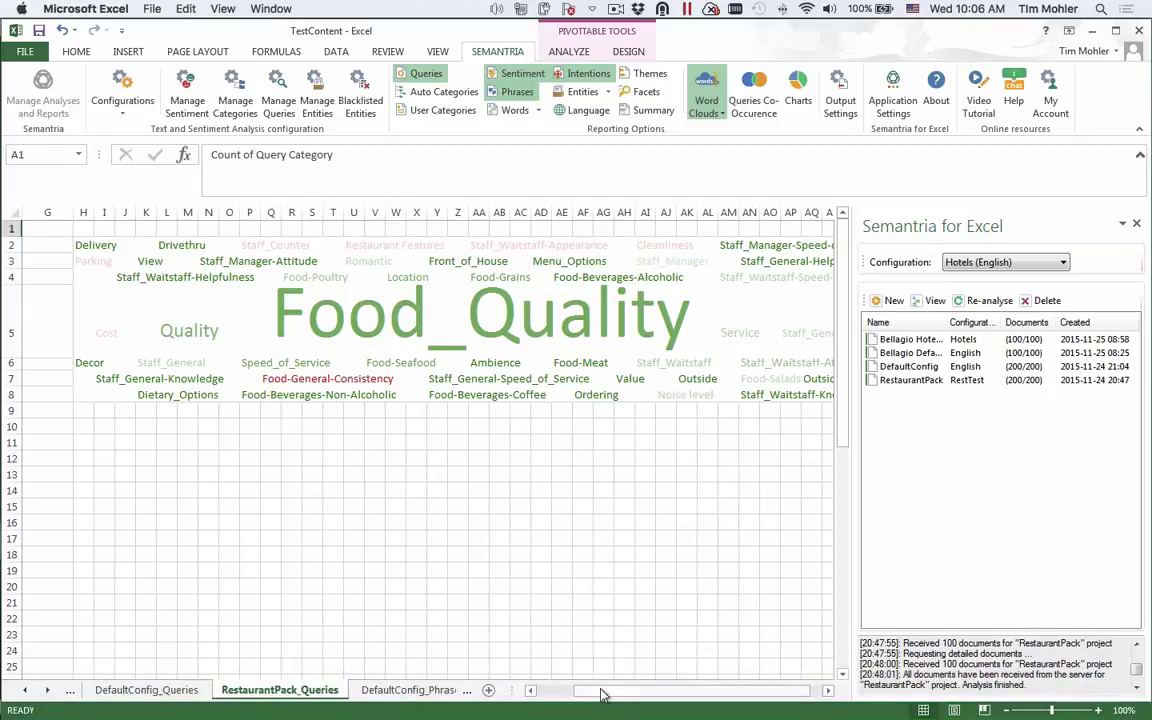
left_click_drag(603, 693, 565, 690)
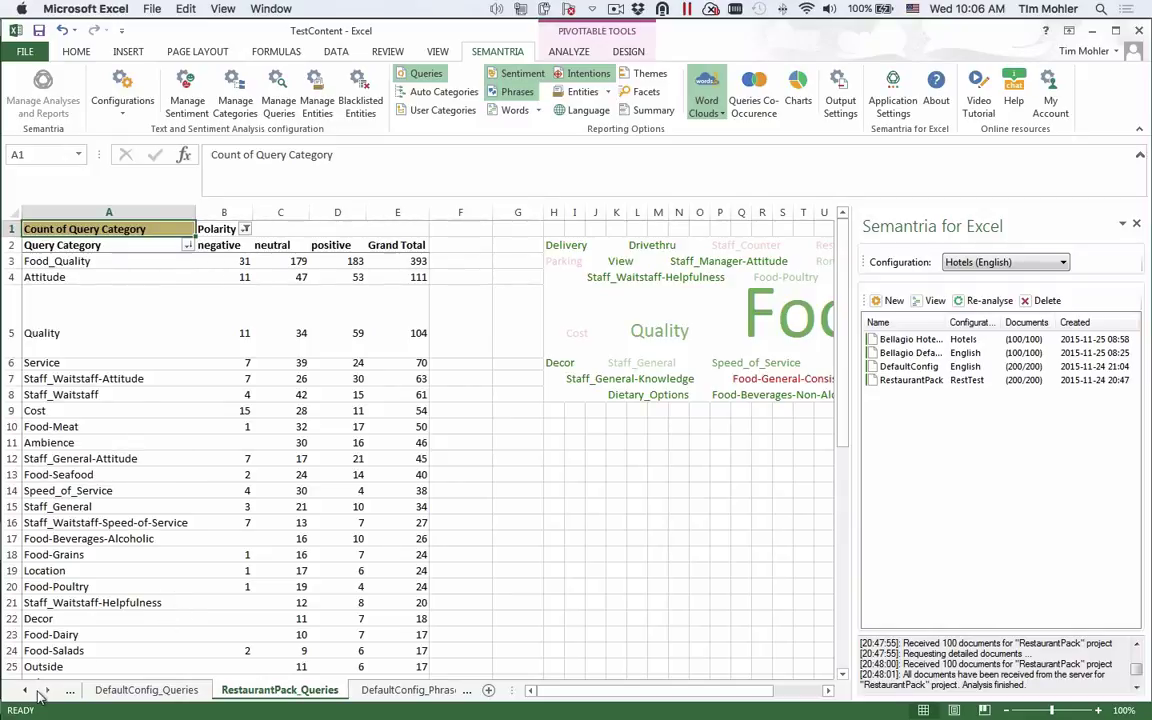
Step: Compare the DefaultConfig_Phrases and RestaurantPack_Phrases sheets' phrase polarity counts
left_click(383, 690)
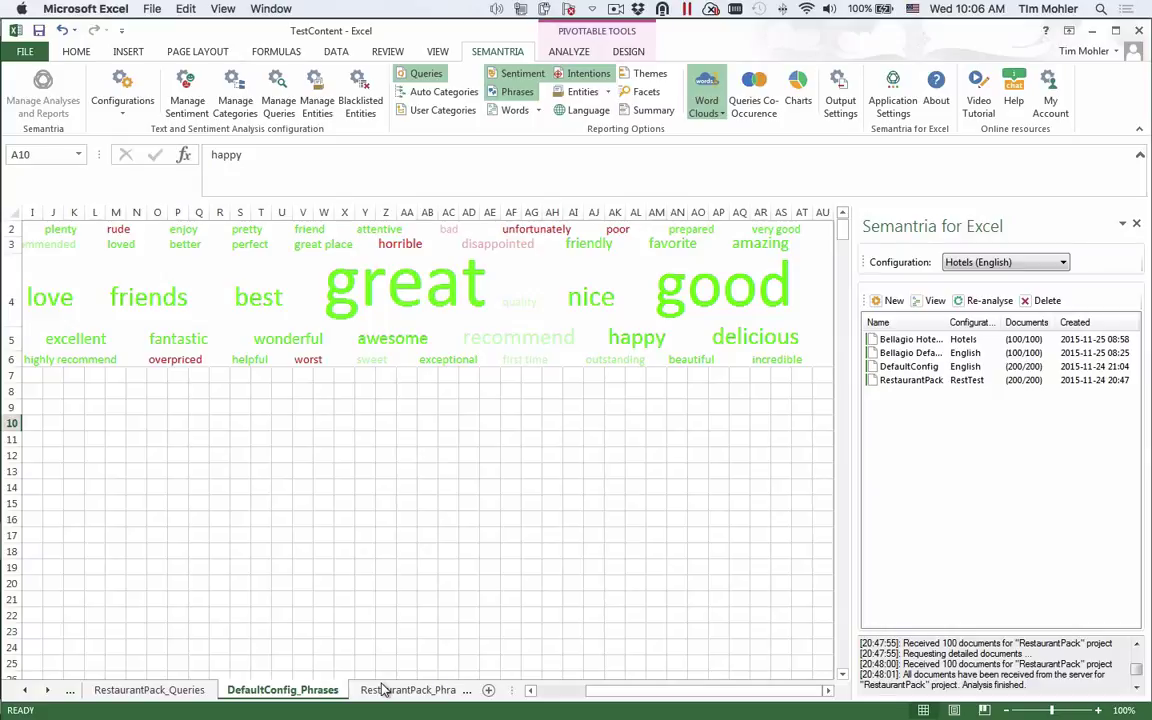
left_click(383, 690)
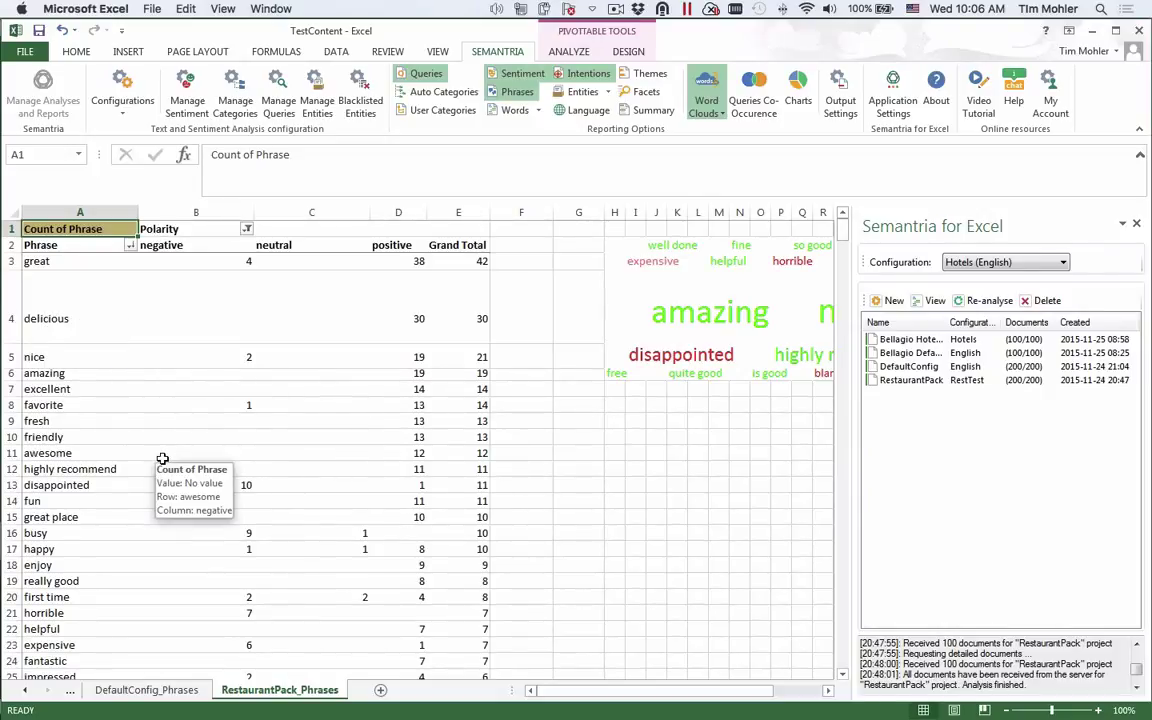
left_click(270, 8)
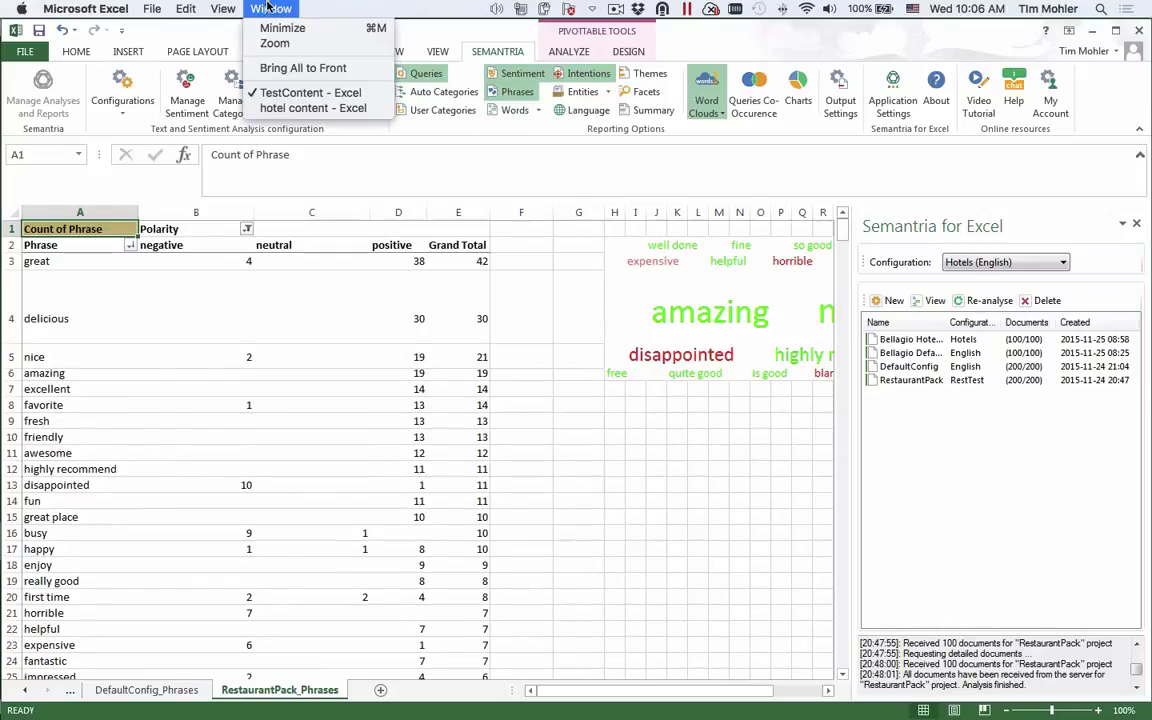
Step: Bring the hotel content workbook forward to its RestaurantPack_Detailed sheet filtered by Intention Type
left_click(270, 107)
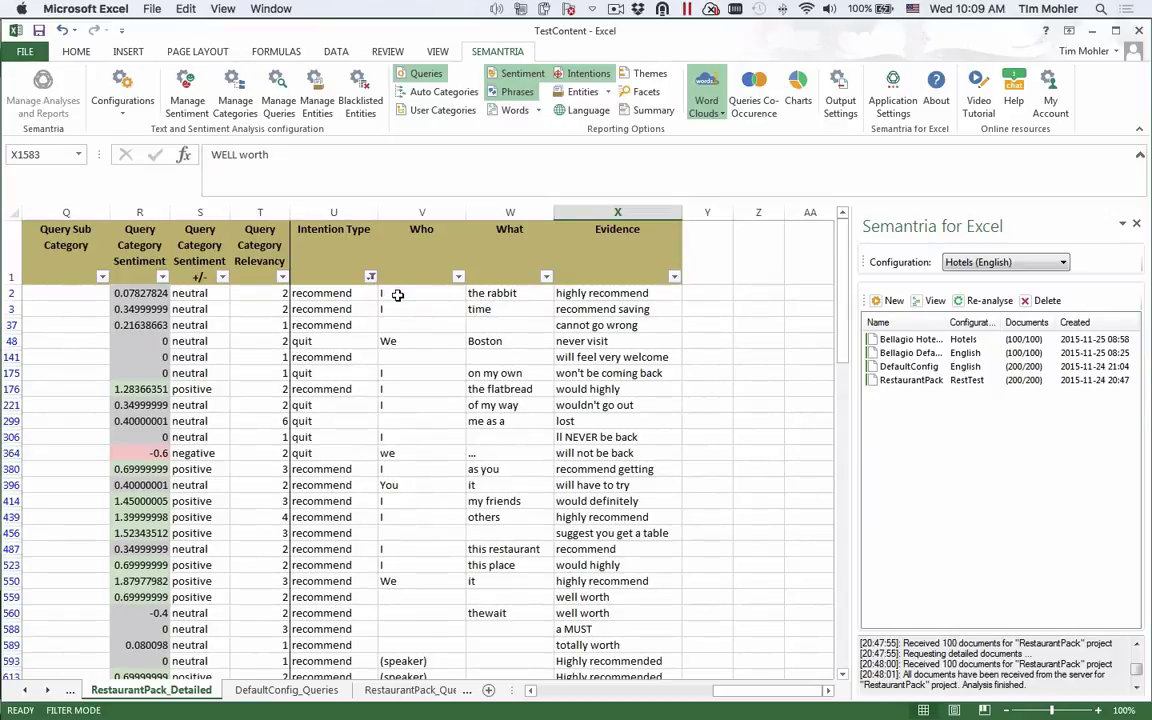
Step: Inspect recommend and quit intentions in U2, W2, U48, W48, W176 and W487, then return to Safari
left_click(337, 294)
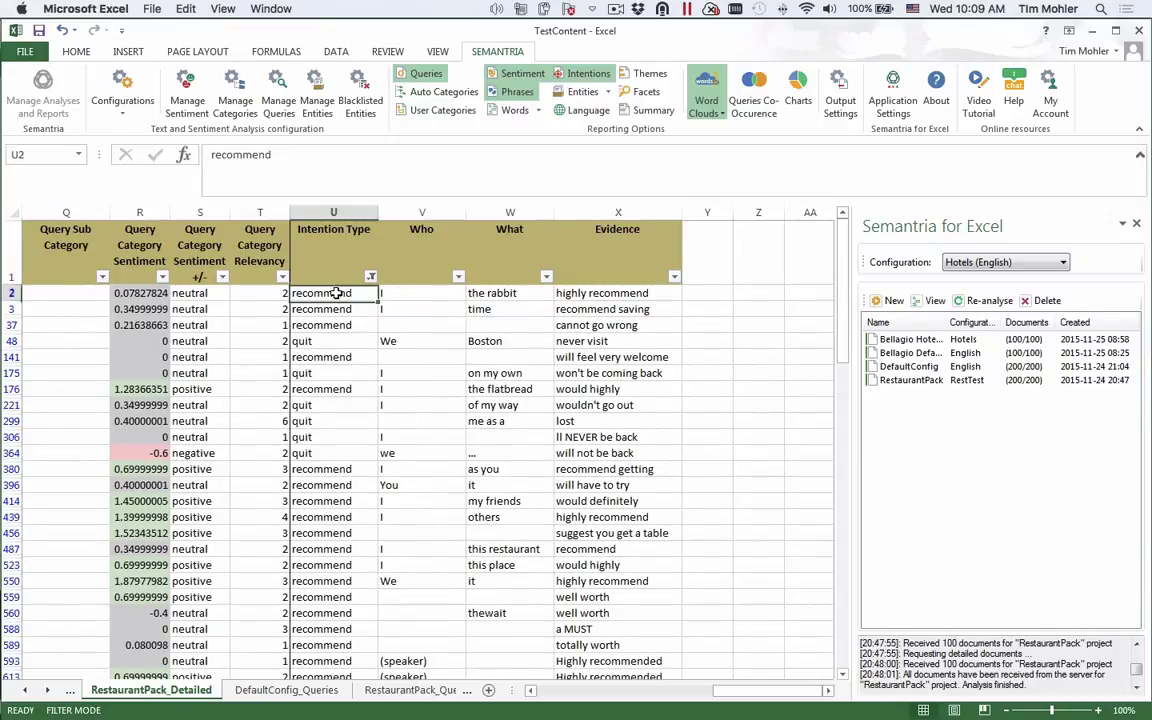
left_click(503, 293)
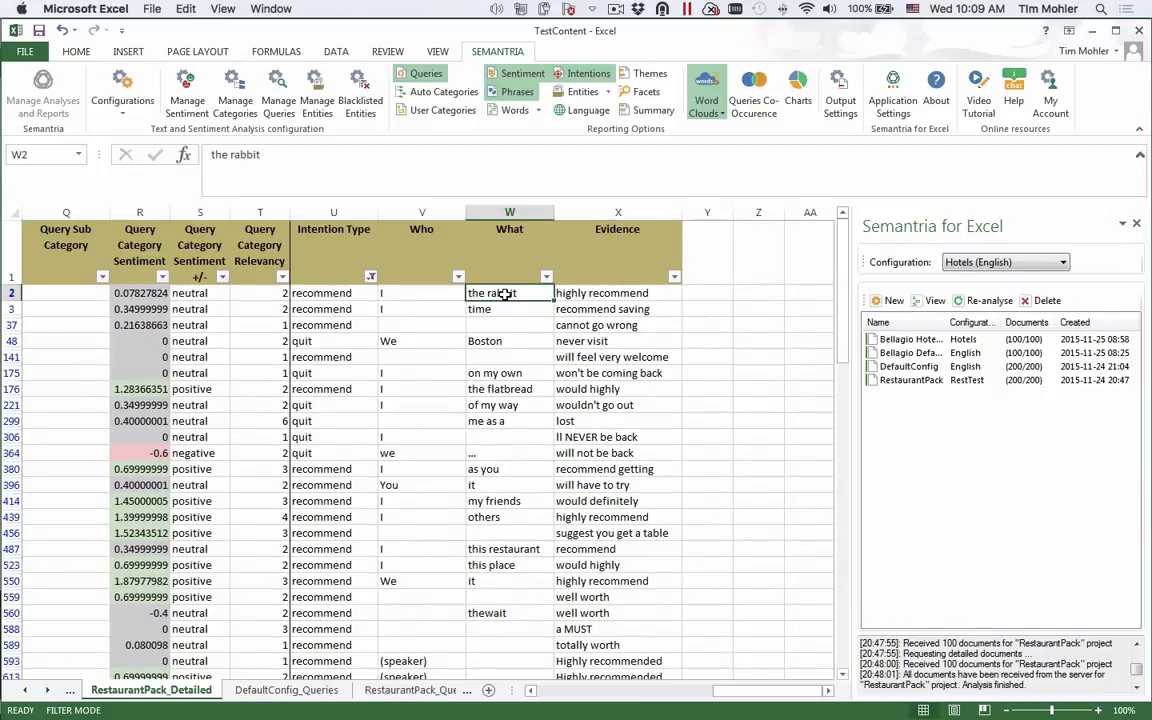
key("Right")
key("Down")
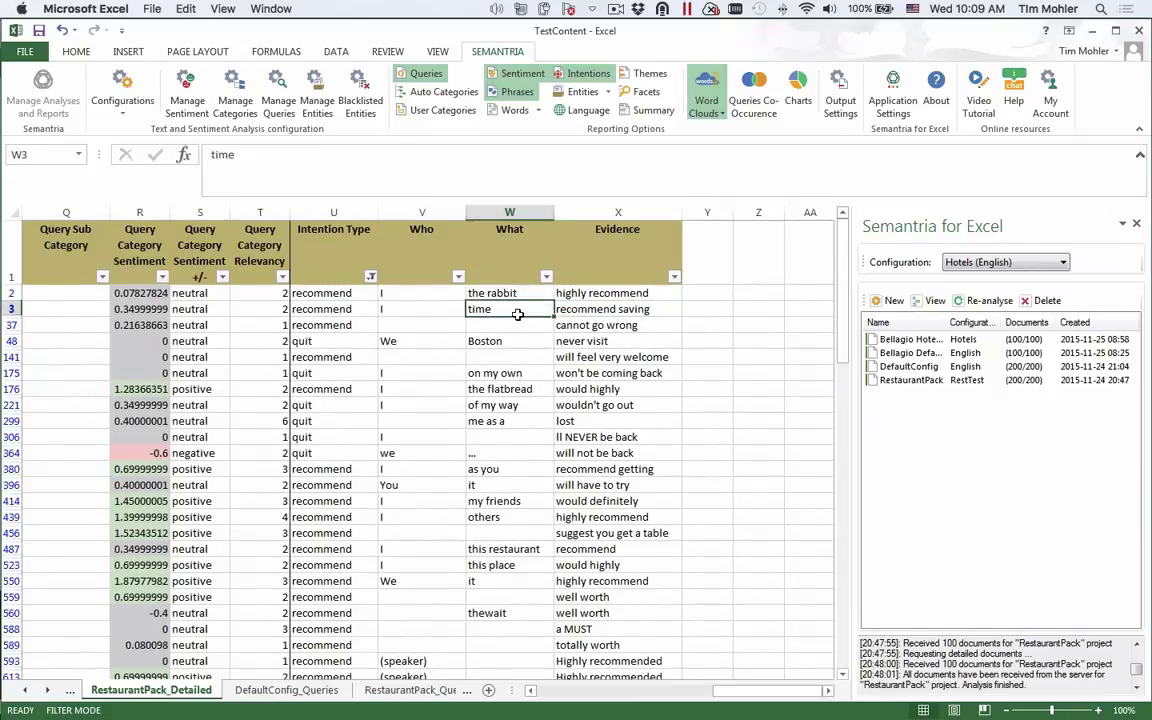
left_click(510, 340)
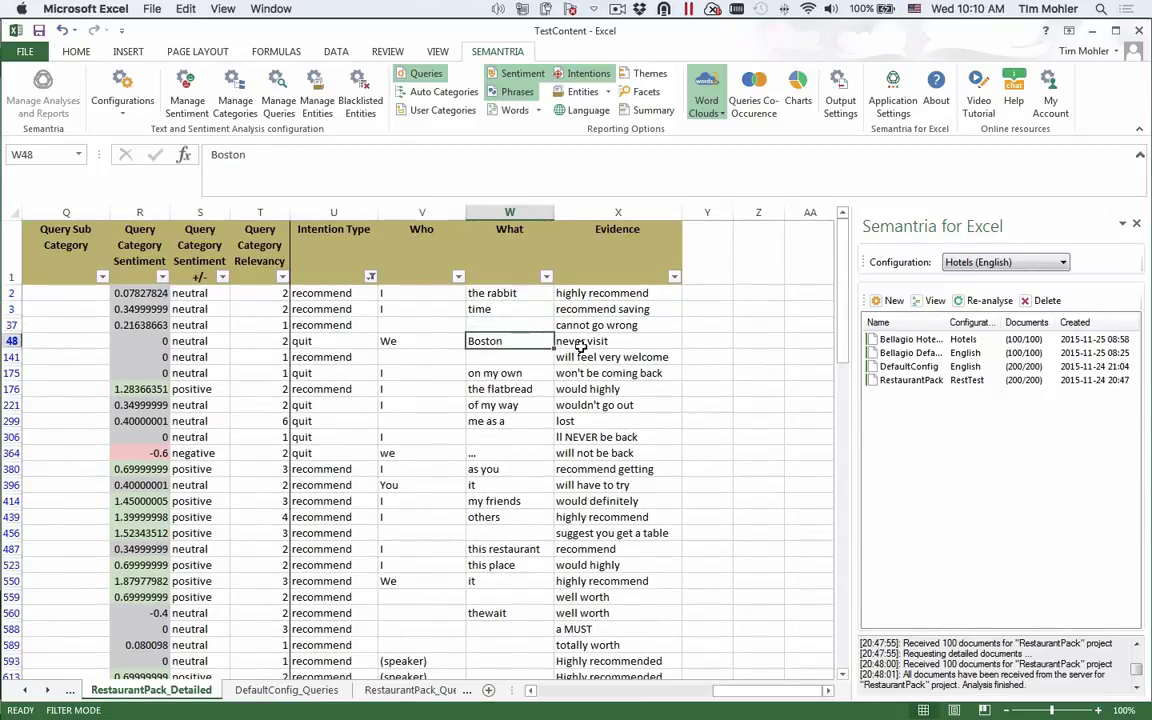
left_click(368, 342)
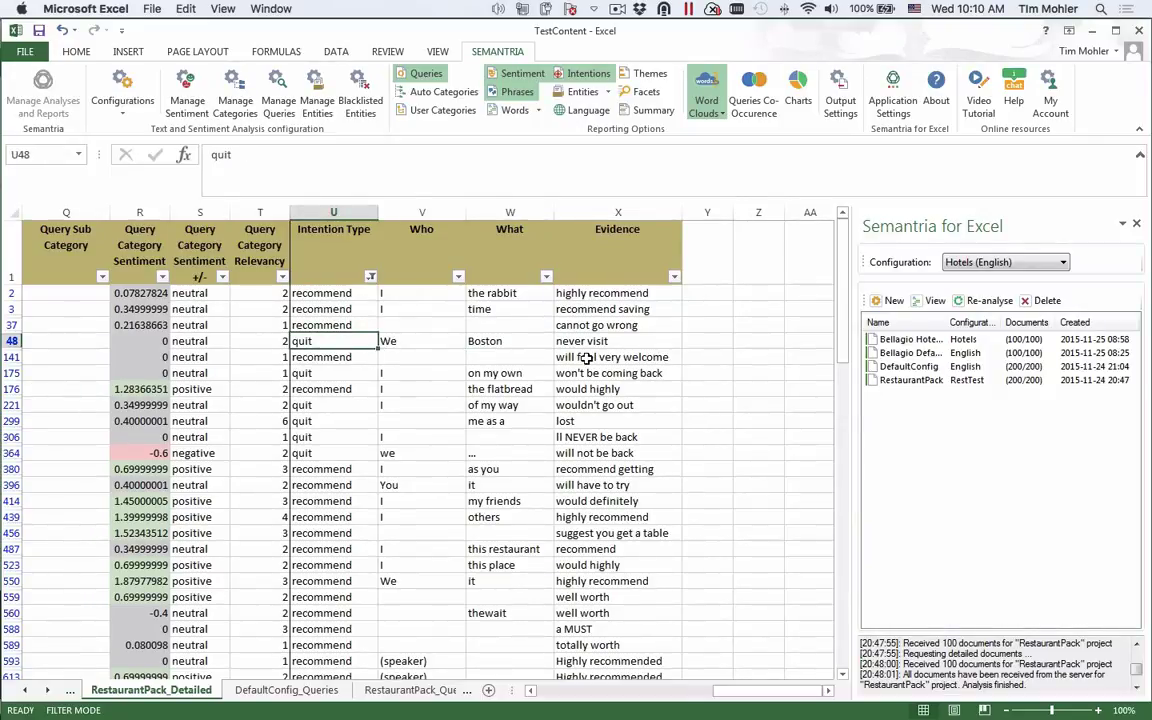
left_click(520, 388)
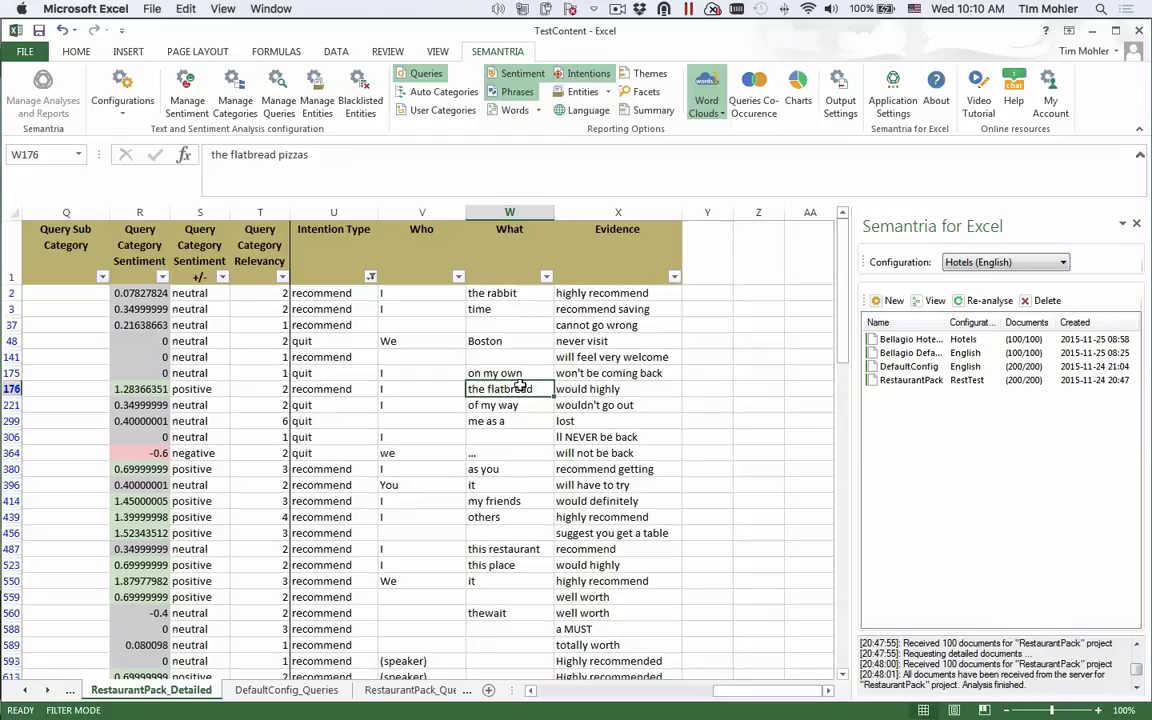
left_click(518, 549)
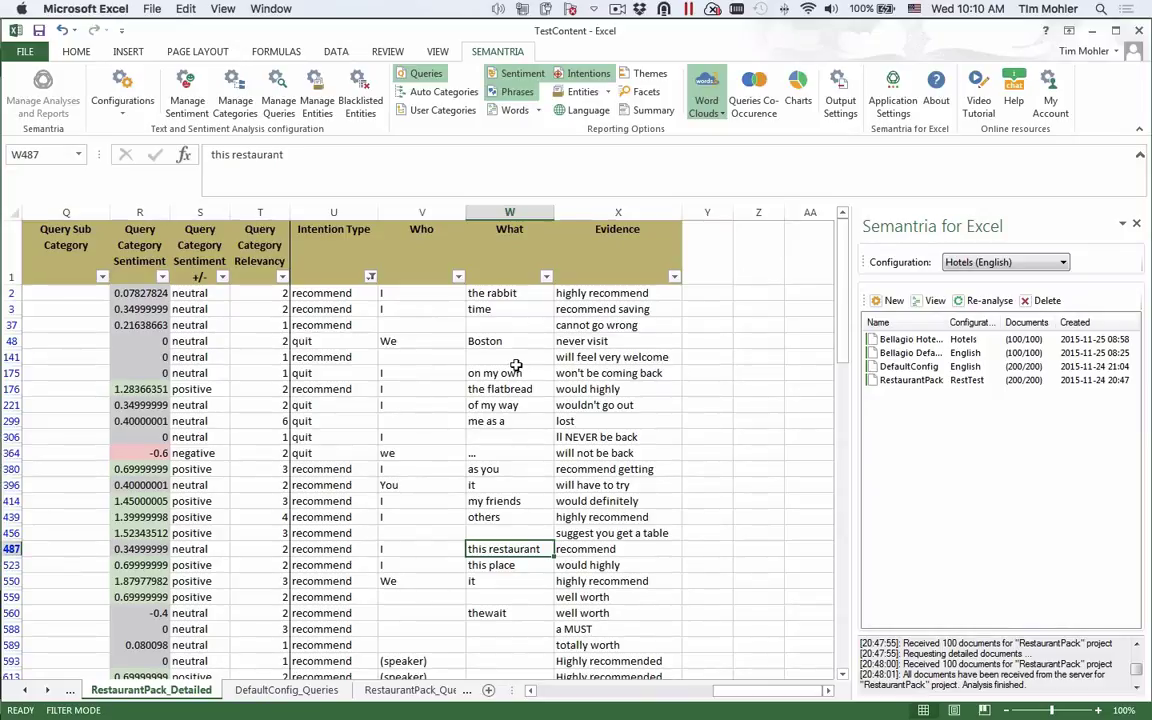
key("super+Tab")
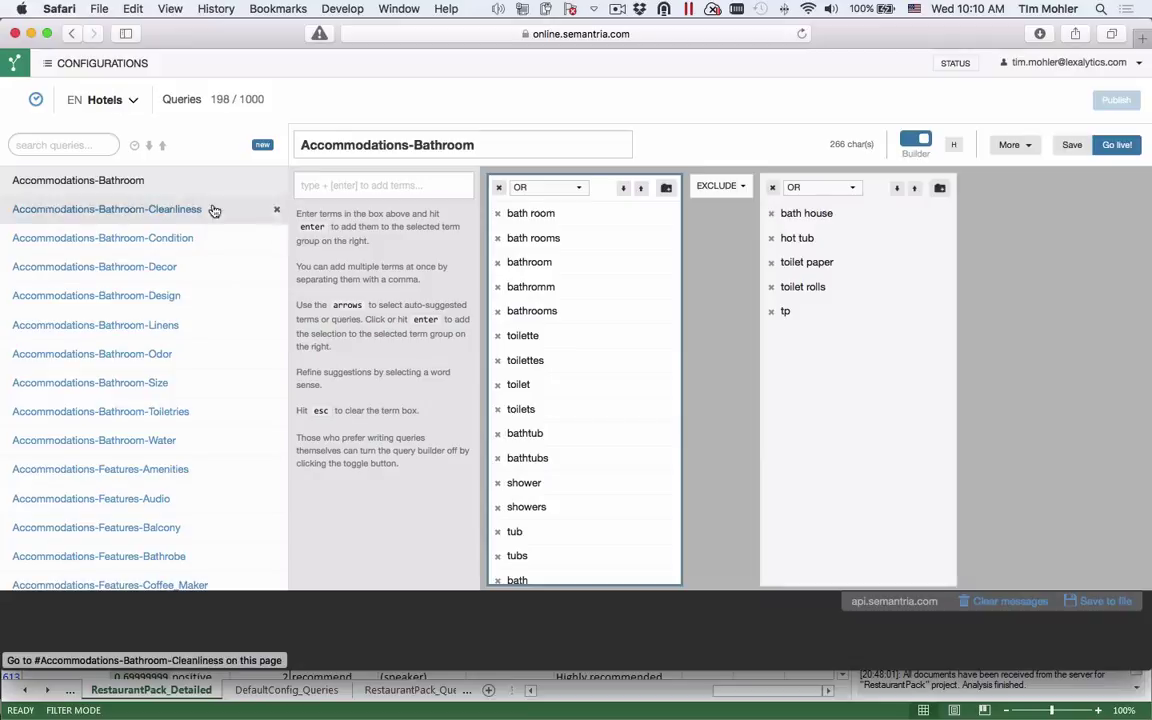
scroll(565, 488, "down", 2)
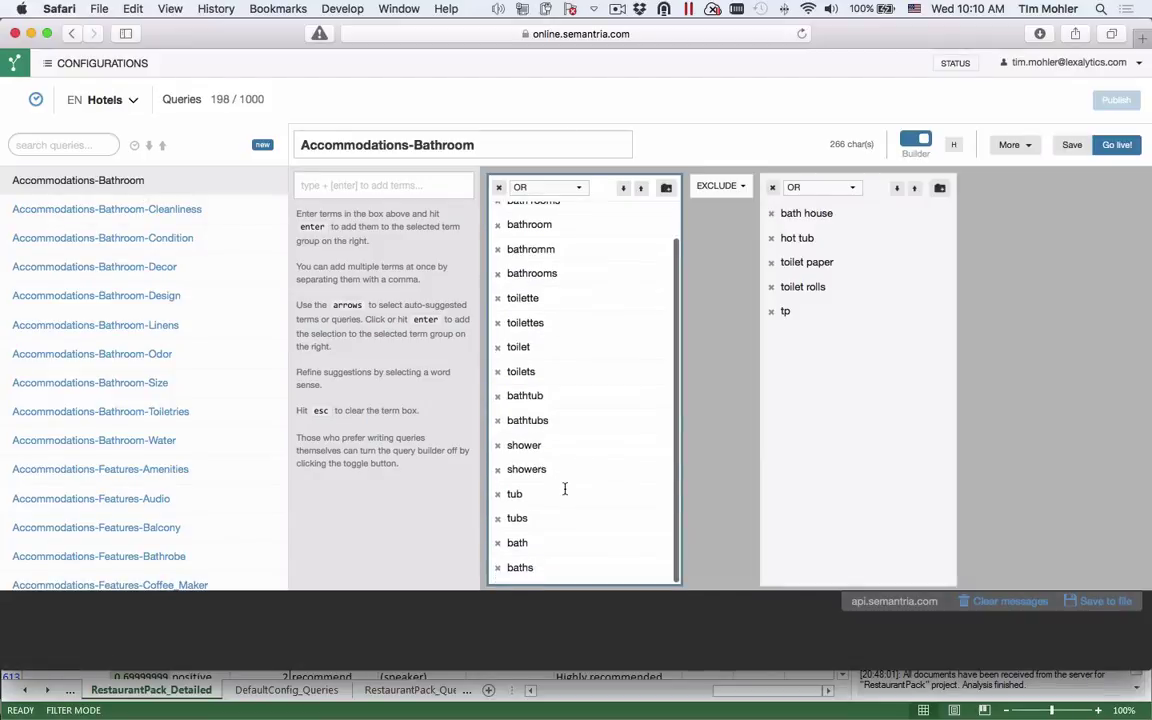
scroll(565, 488, "up", 2)
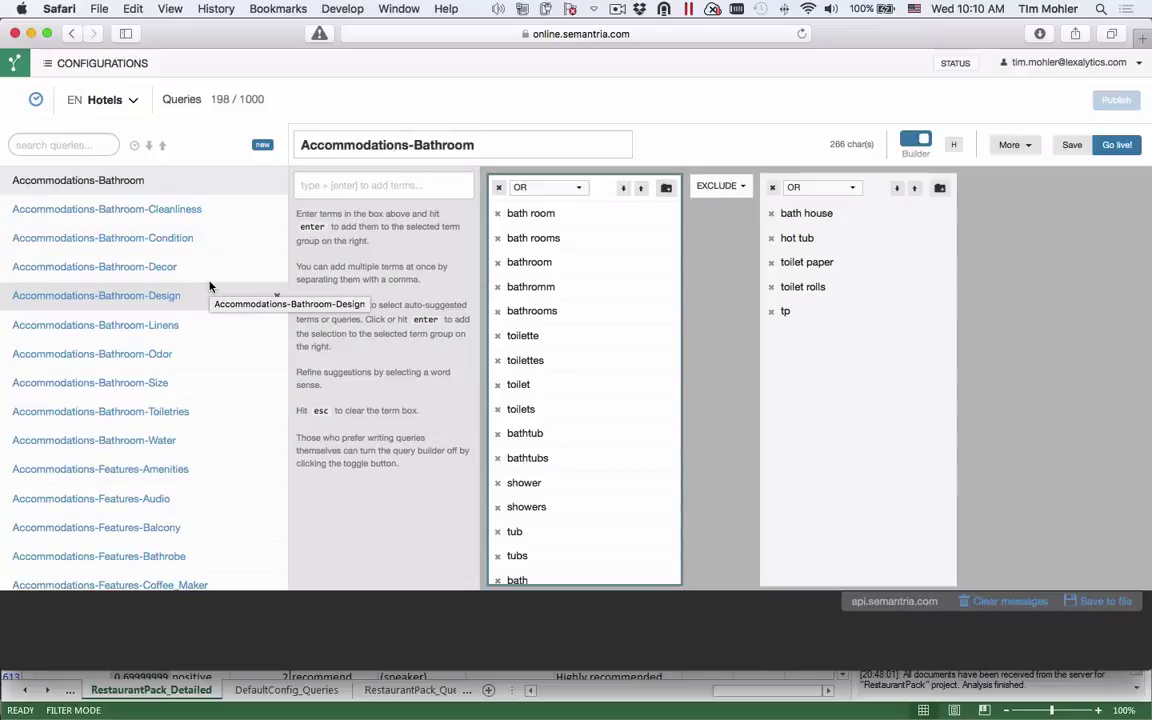
Step: Switch the Hotels configuration to its Entities list
left_click(135, 103)
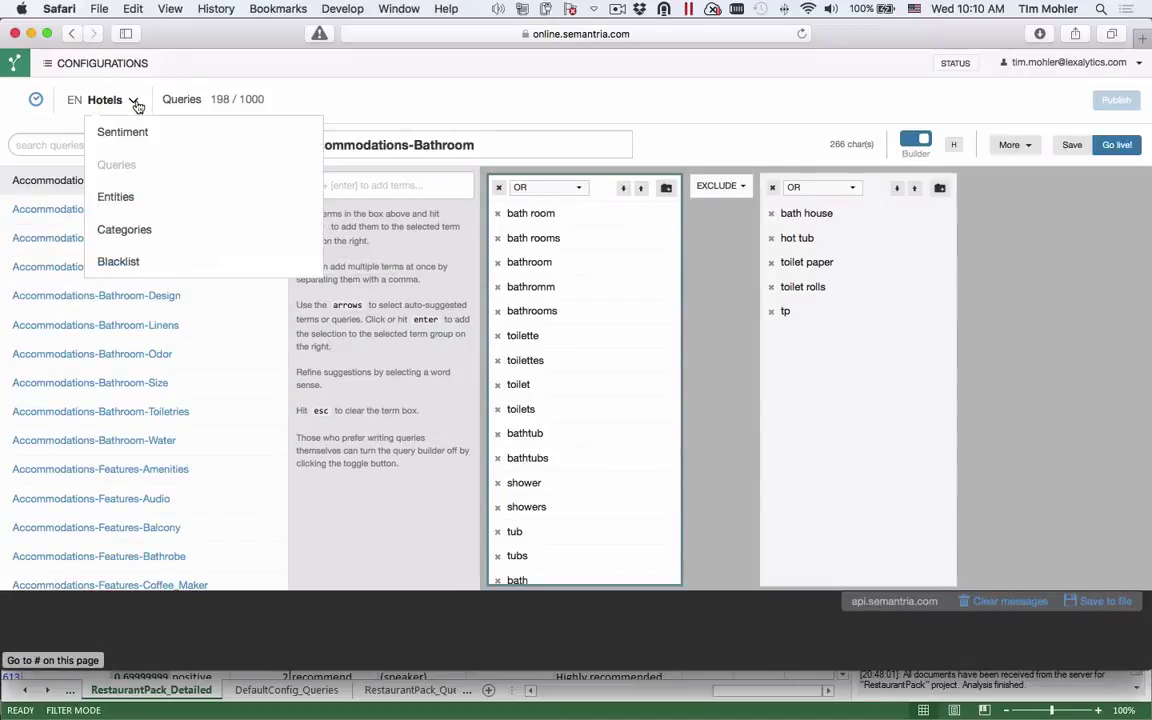
left_click(137, 198)
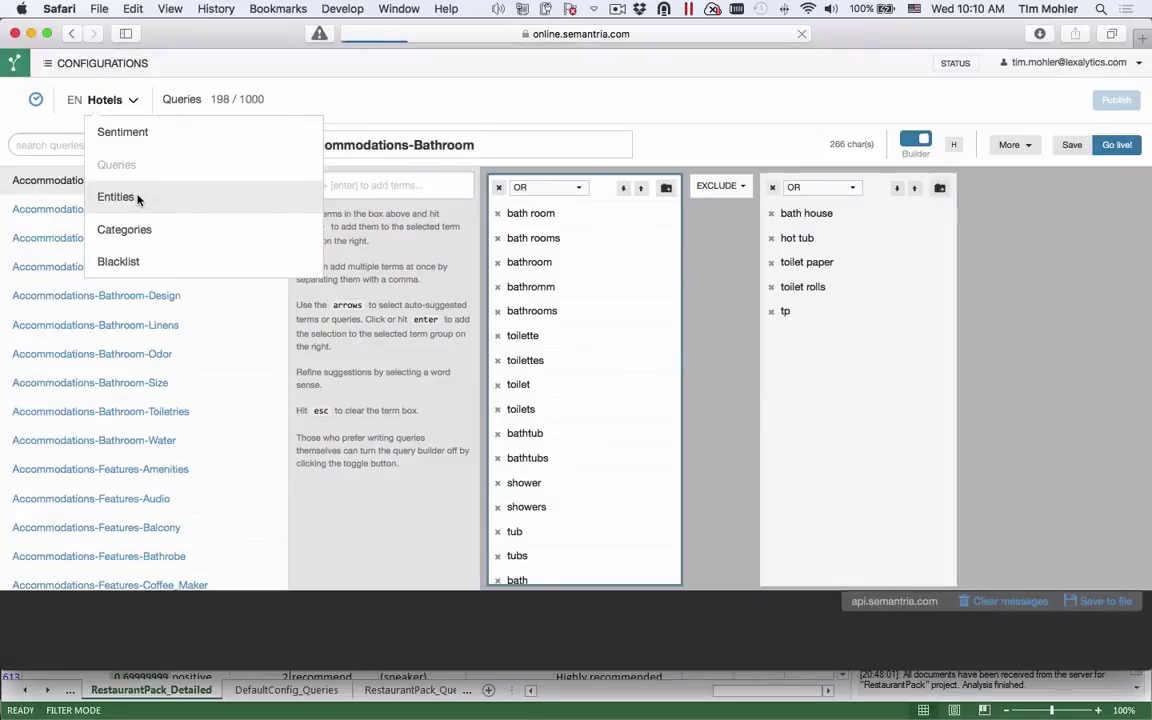